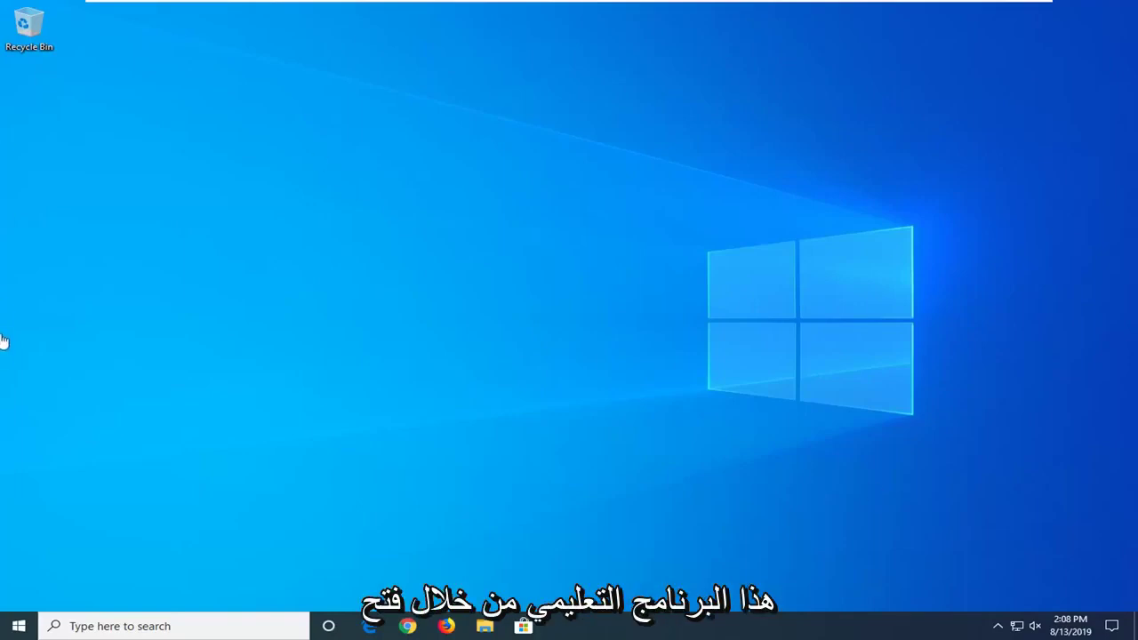
- Find regedit in Start search, run Registry Editor as administrator, and approve the UAC prompt
{"action": "left_click", "coordinate": [7, 629]}
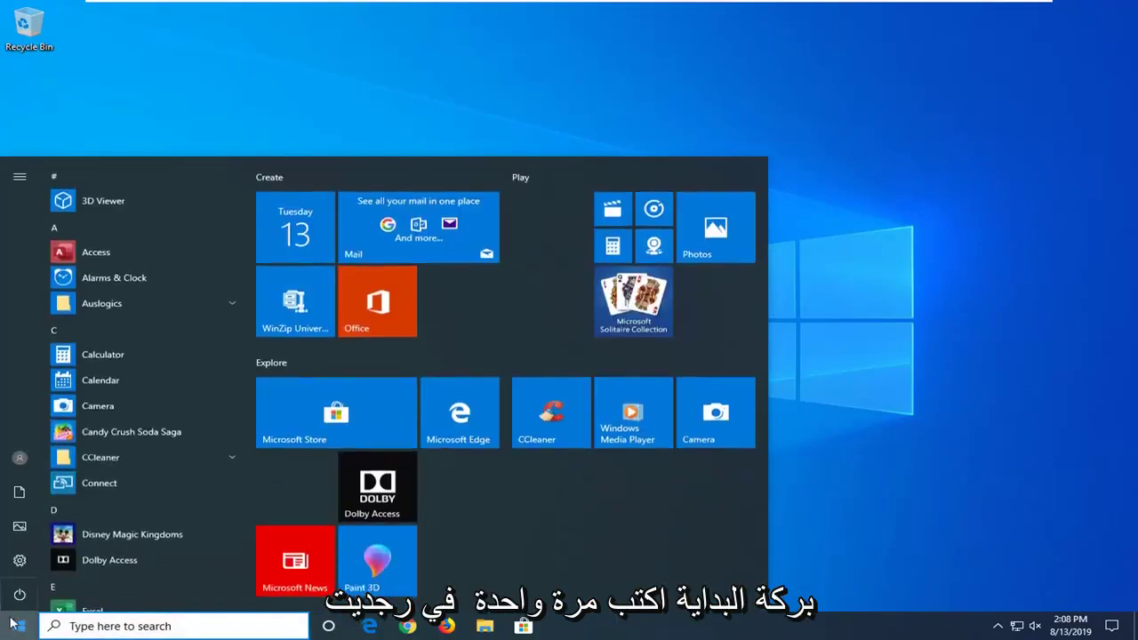
{"action": "type", "text": "regedi"}
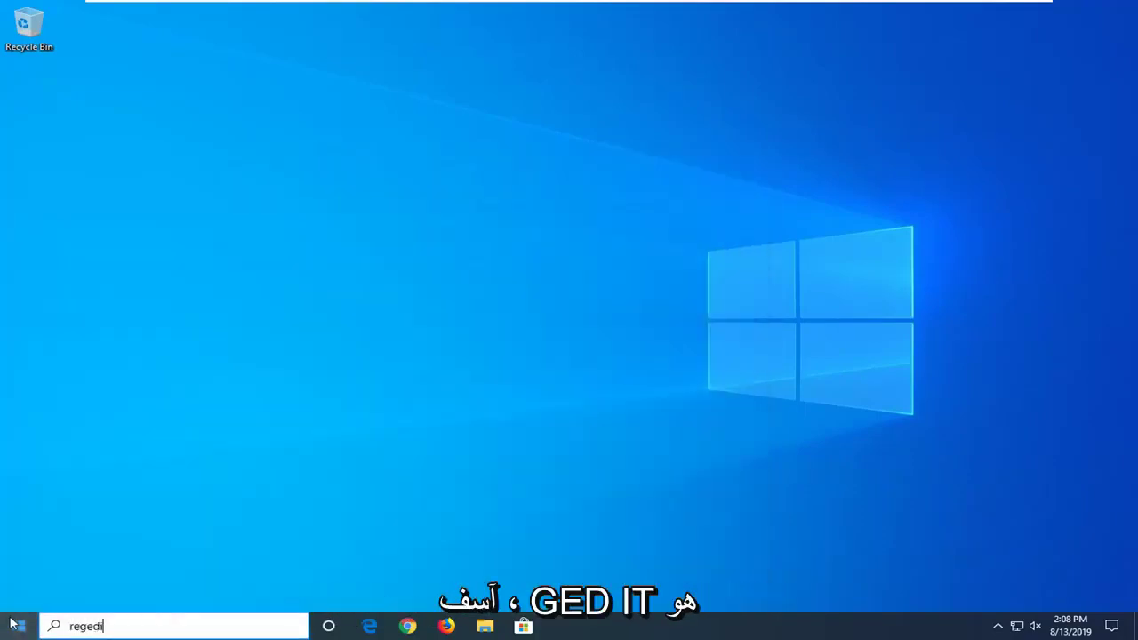
{"action": "type", "text": "t"}
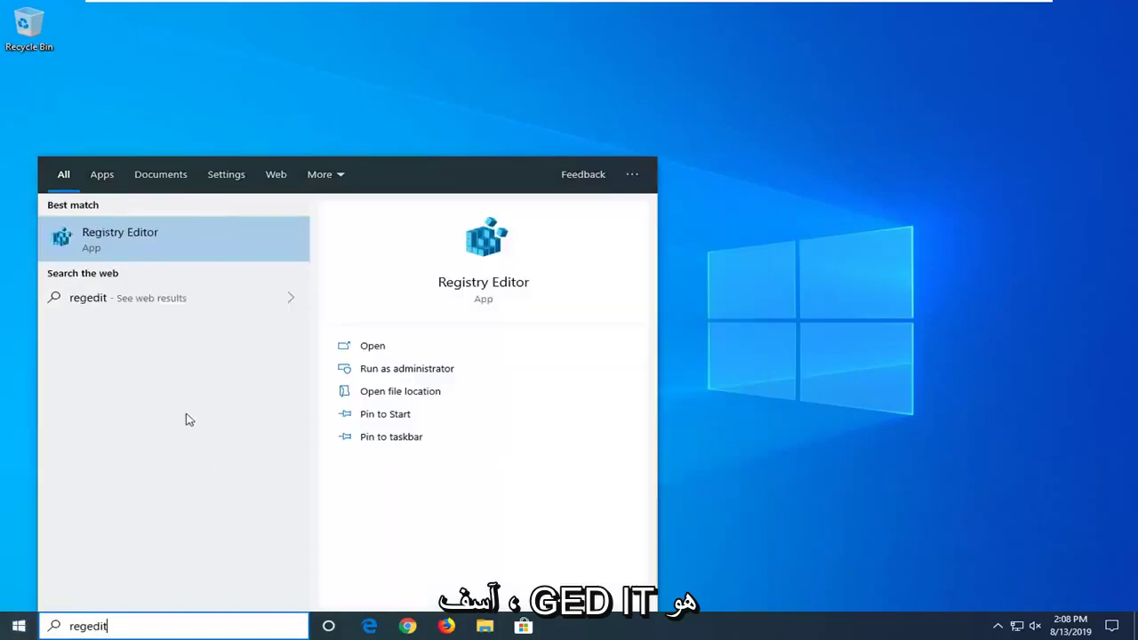
{"action": "right_click", "coordinate": [129, 236]}
{"action": "left_click", "coordinate": [172, 249]}
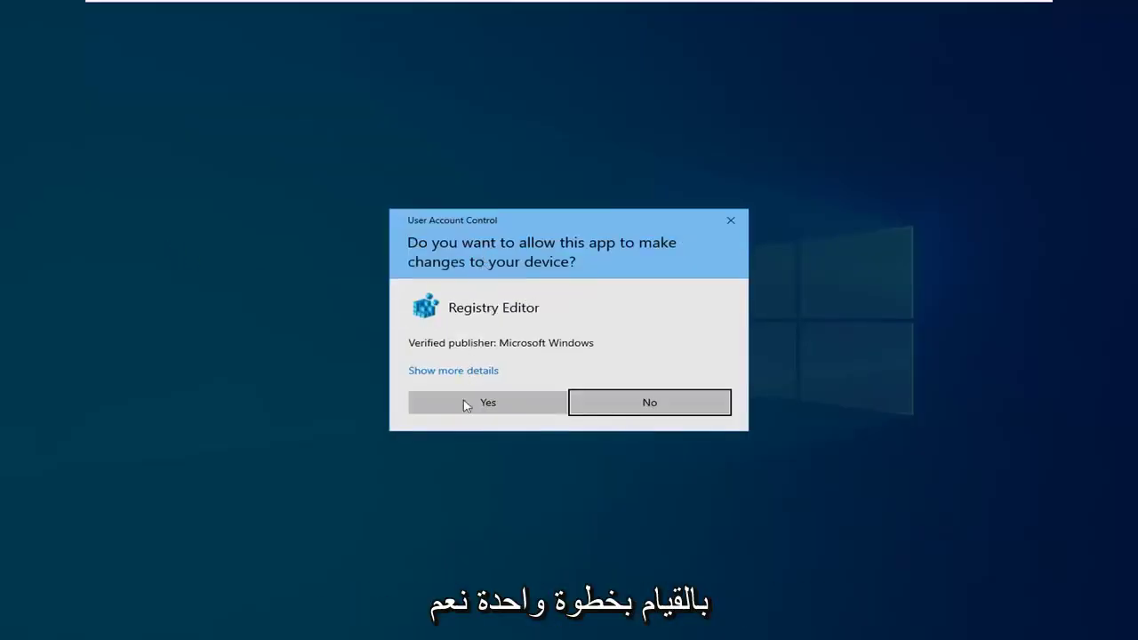
{"action": "left_click", "coordinate": [467, 404]}
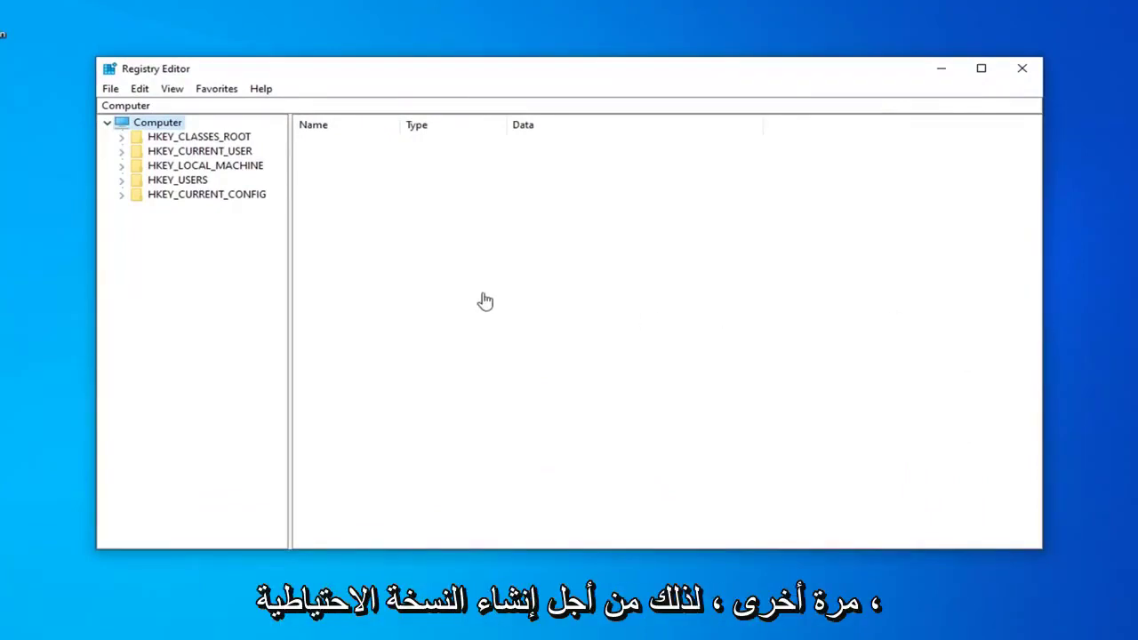
{"action": "left_click", "coordinate": [110, 90]}
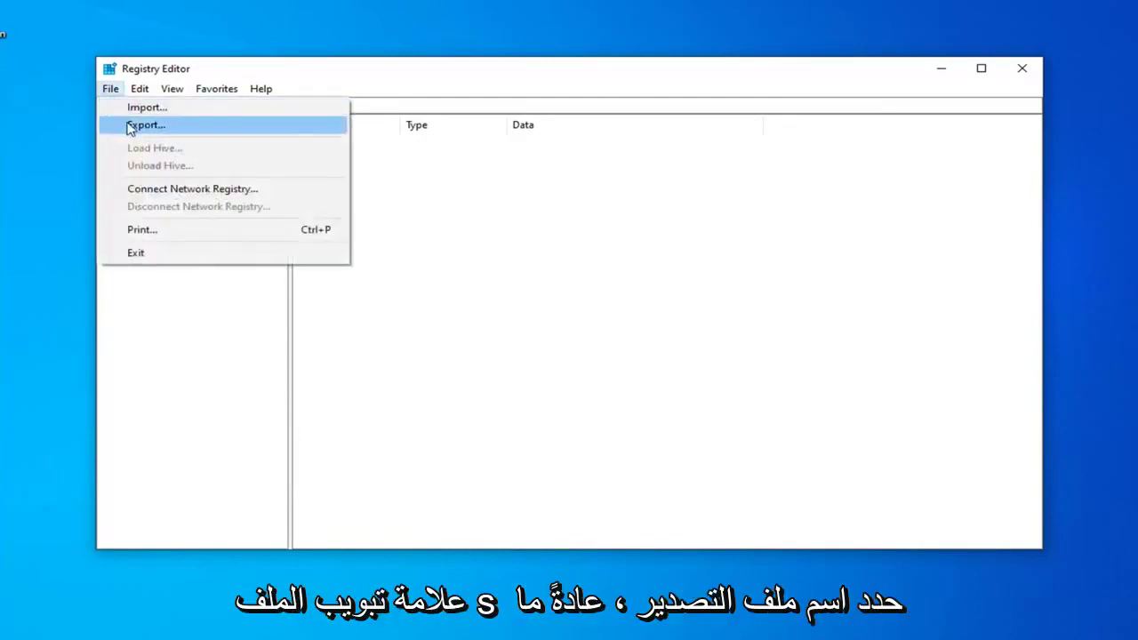
{"action": "left_click", "coordinate": [133, 125]}
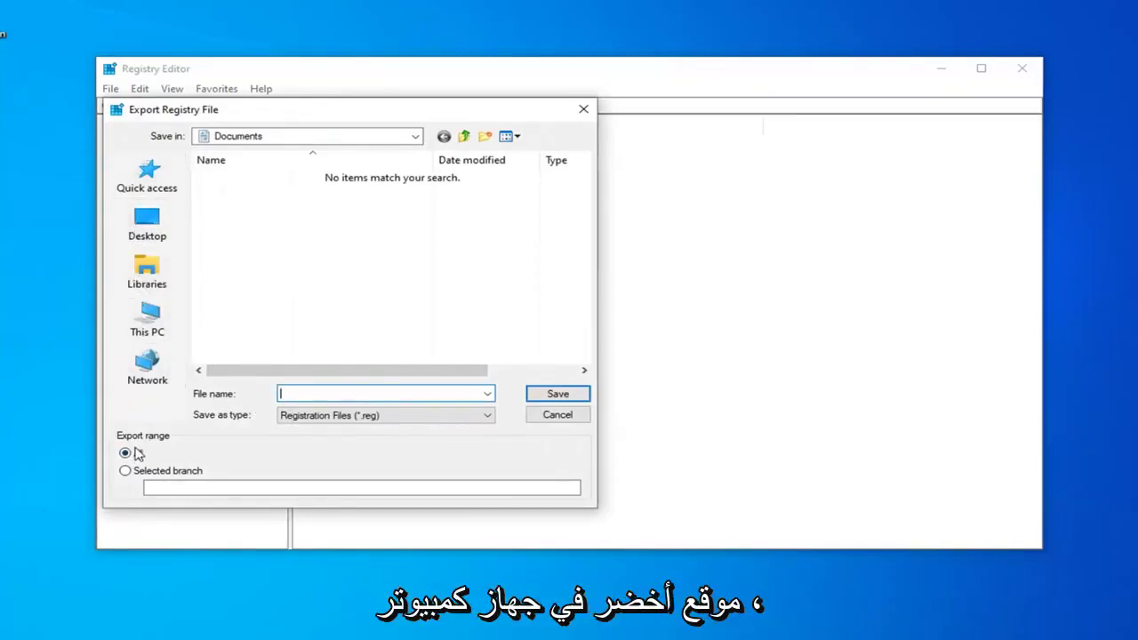
{"action": "left_click", "coordinate": [555, 417]}
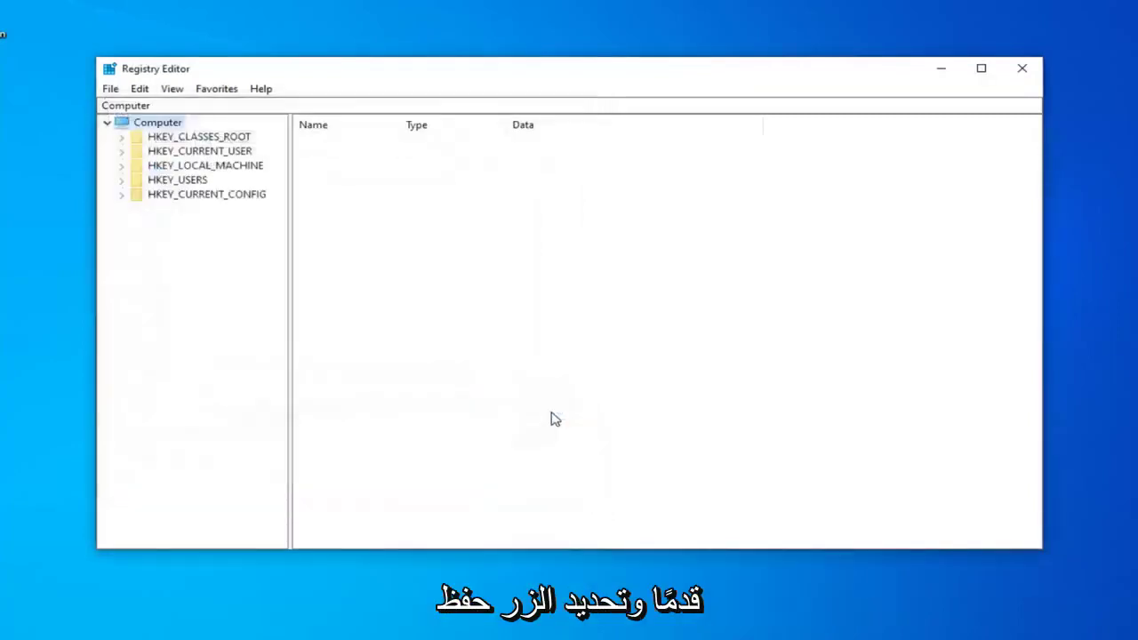
{"action": "left_click", "coordinate": [108, 92]}
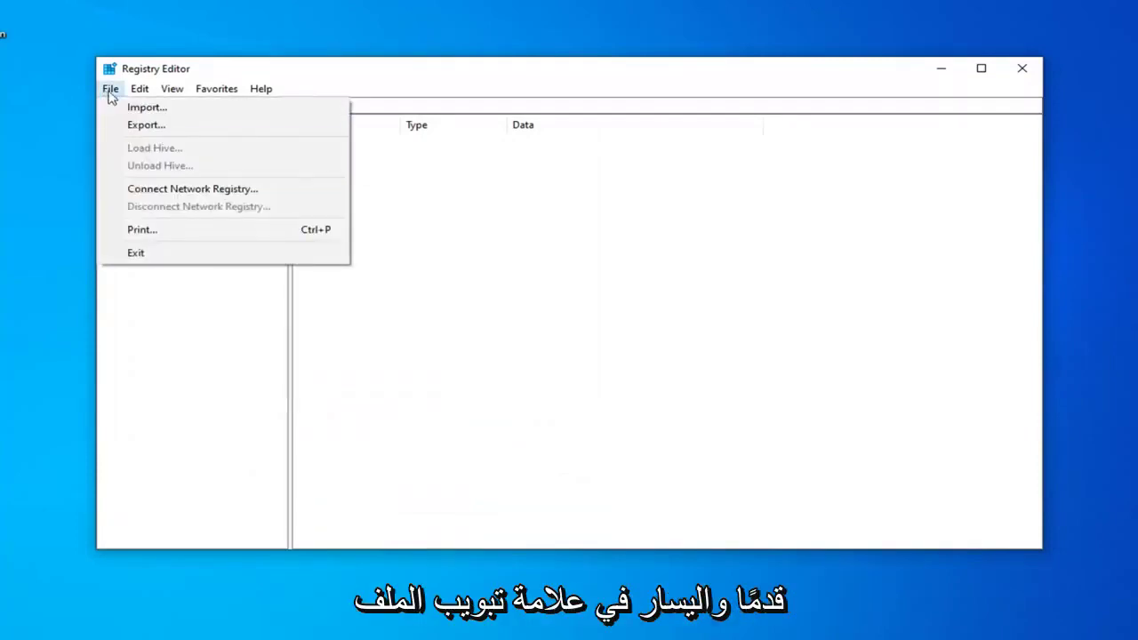
{"action": "left_click", "coordinate": [144, 106]}
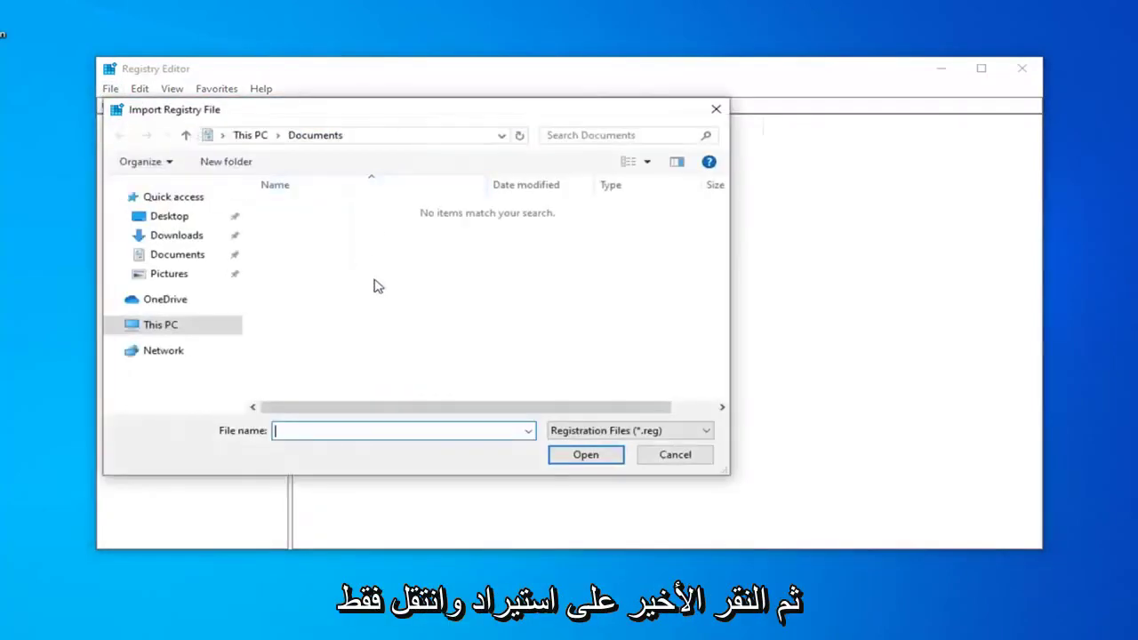
{"action": "left_click", "coordinate": [169, 216]}
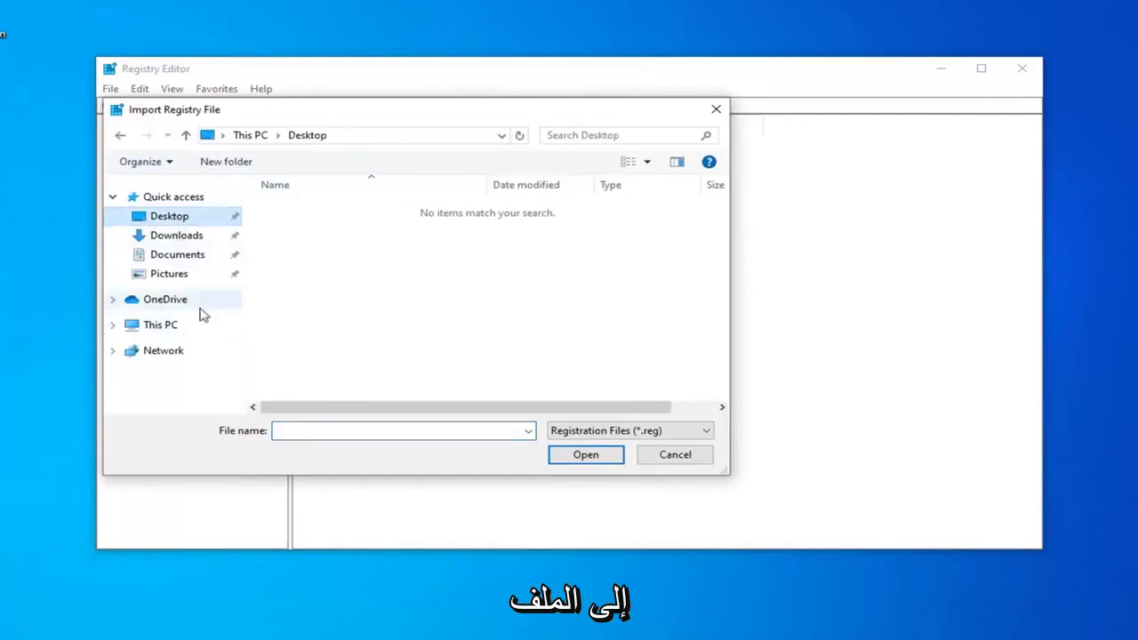
{"action": "left_click", "coordinate": [694, 461]}
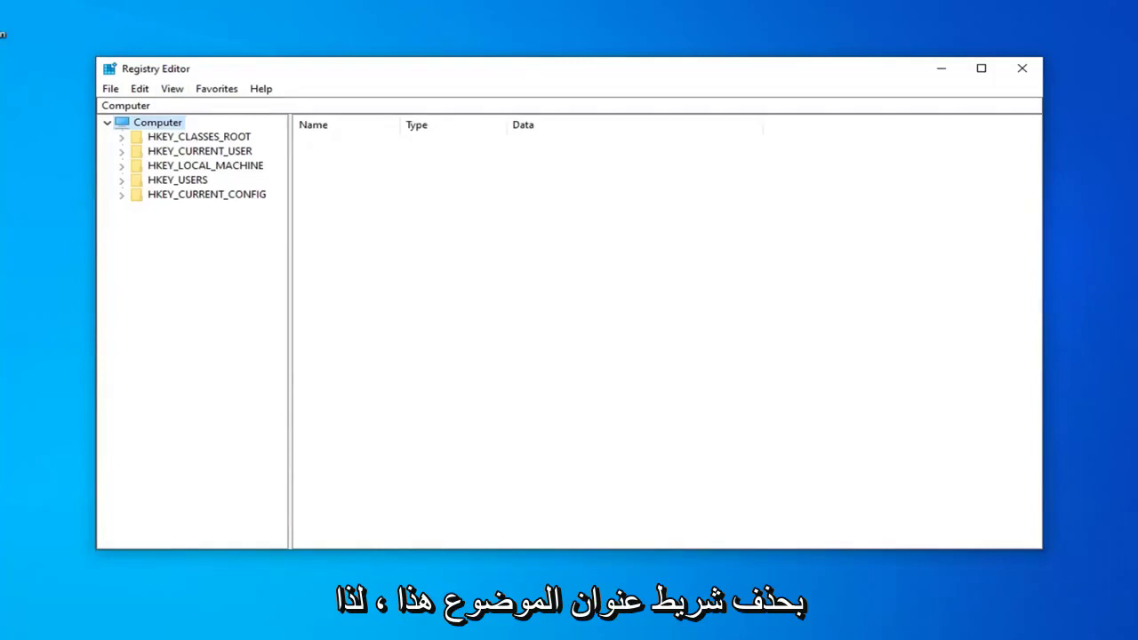
- Go to the keyboard class key {4d36e96b-e325-11ce-bfc1-08002be10318} by pasting its path into the address bar
{"action": "left_click", "coordinate": [129, 105]}
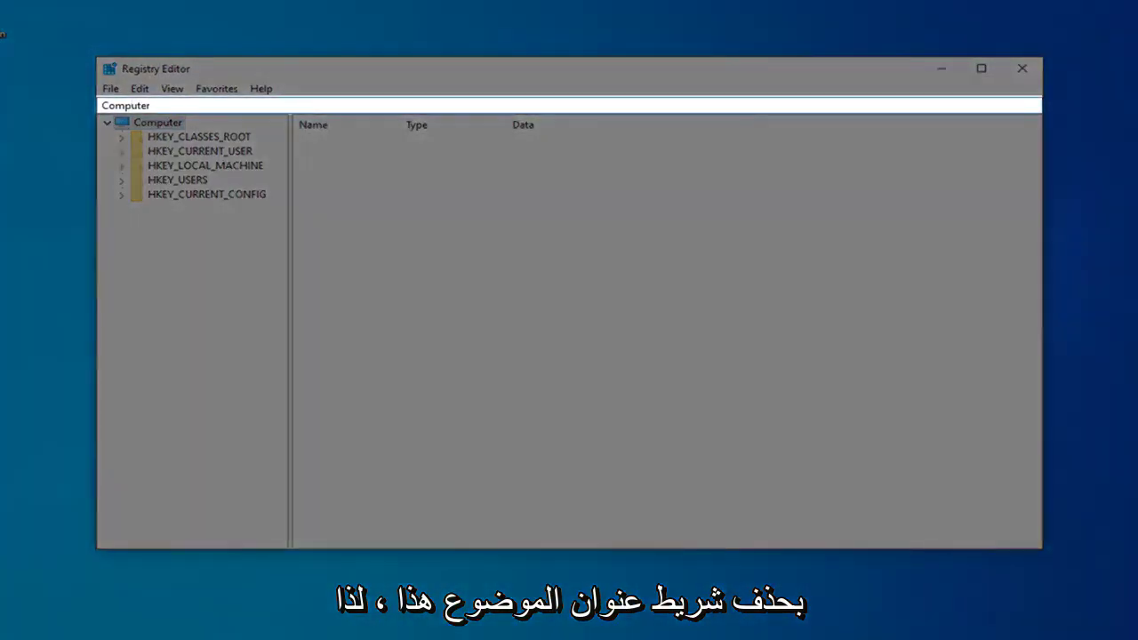
{"action": "key", "text": "ctrl+a"}
{"action": "key", "text": "BackSpace"}
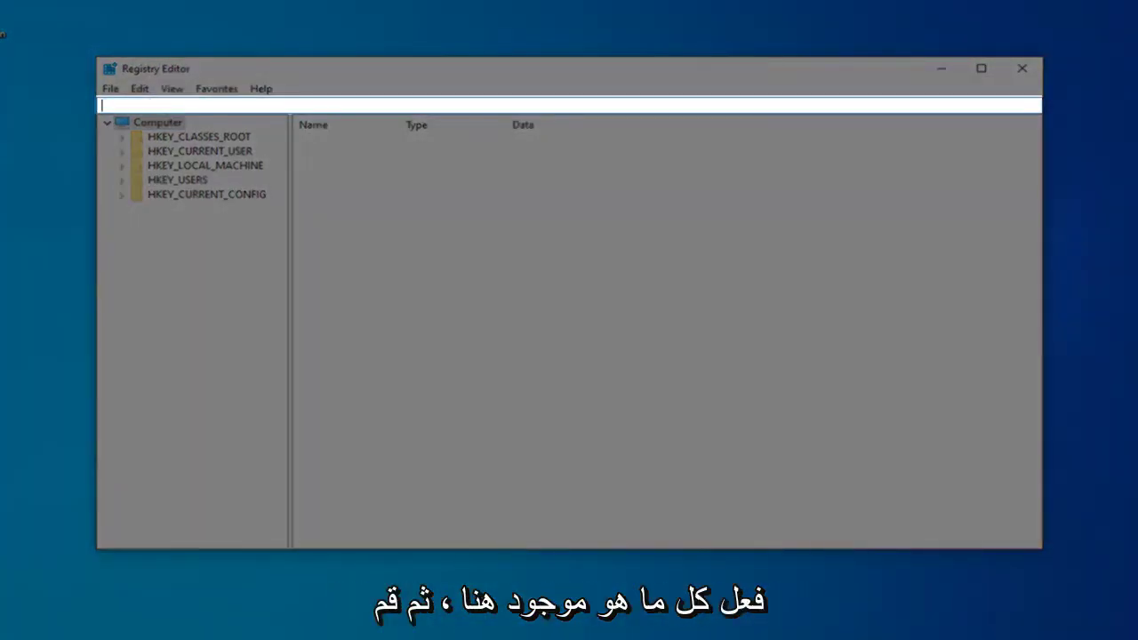
{"action": "type", "text": "HKEY_LOCAL_MACHINE\\SYSTEM\\CurrentControlSet\\Control\\Class\\{4d36e96b-e325-11ce-bfc1-08002be10318}"}
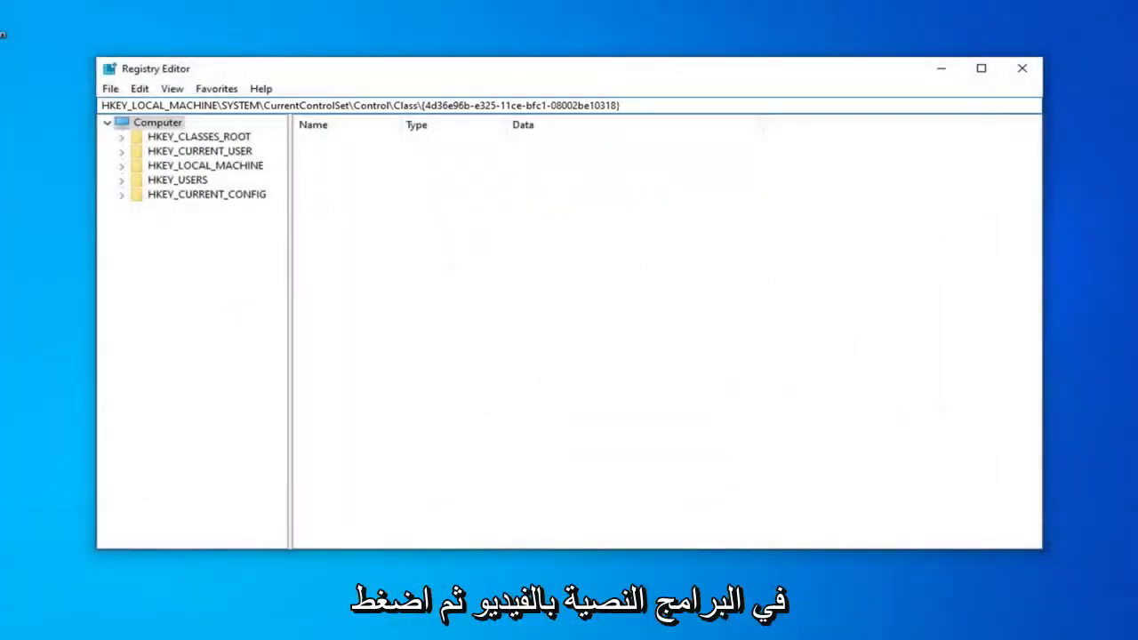
{"action": "key", "text": "Return"}
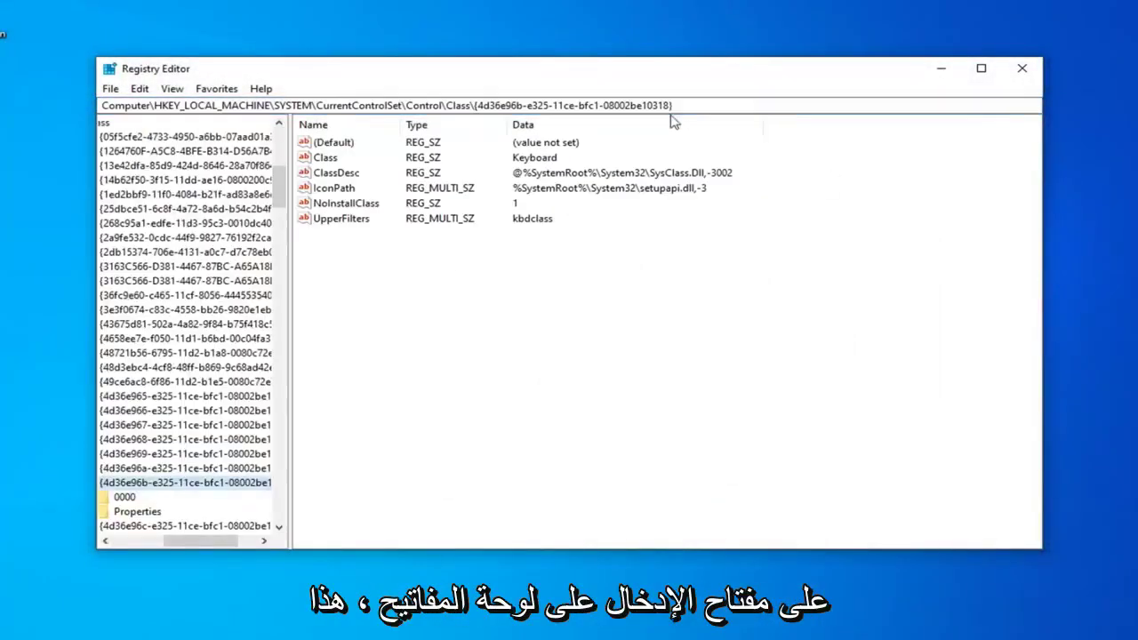
{"action": "mouse_move", "coordinate": [203, 540]}
{"action": "left_mouse_down"}
{"action": "mouse_move", "coordinate": [174, 541]}
{"action": "mouse_move", "coordinate": [194, 544]}
{"action": "left_mouse_up"}
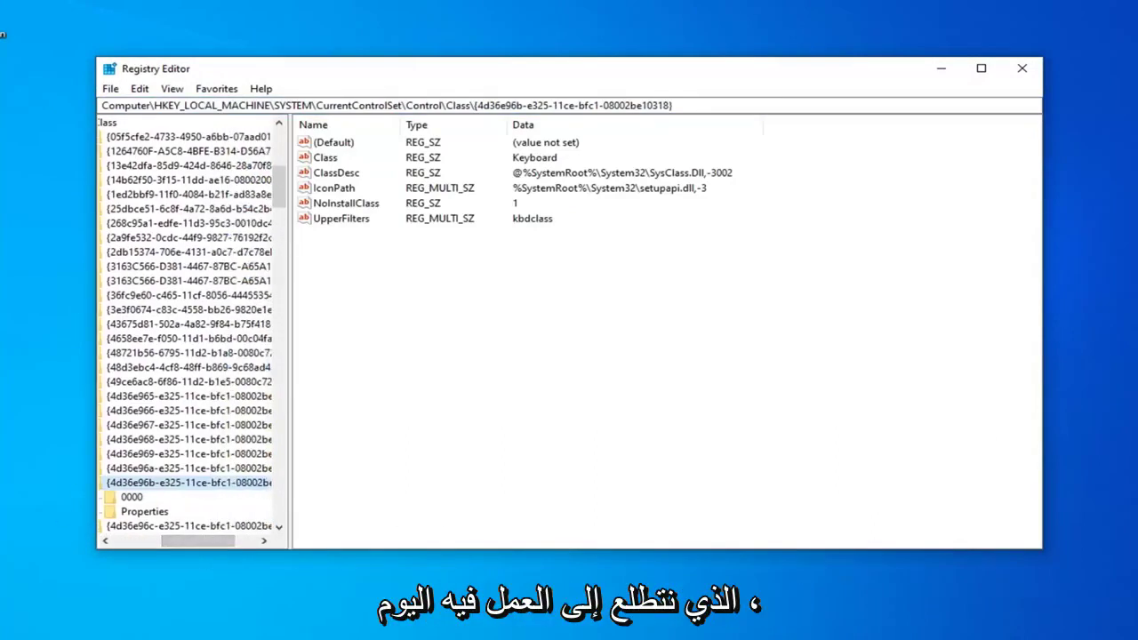
- Set the (Default) value data to keyboard
{"action": "left_click", "coordinate": [334, 146]}
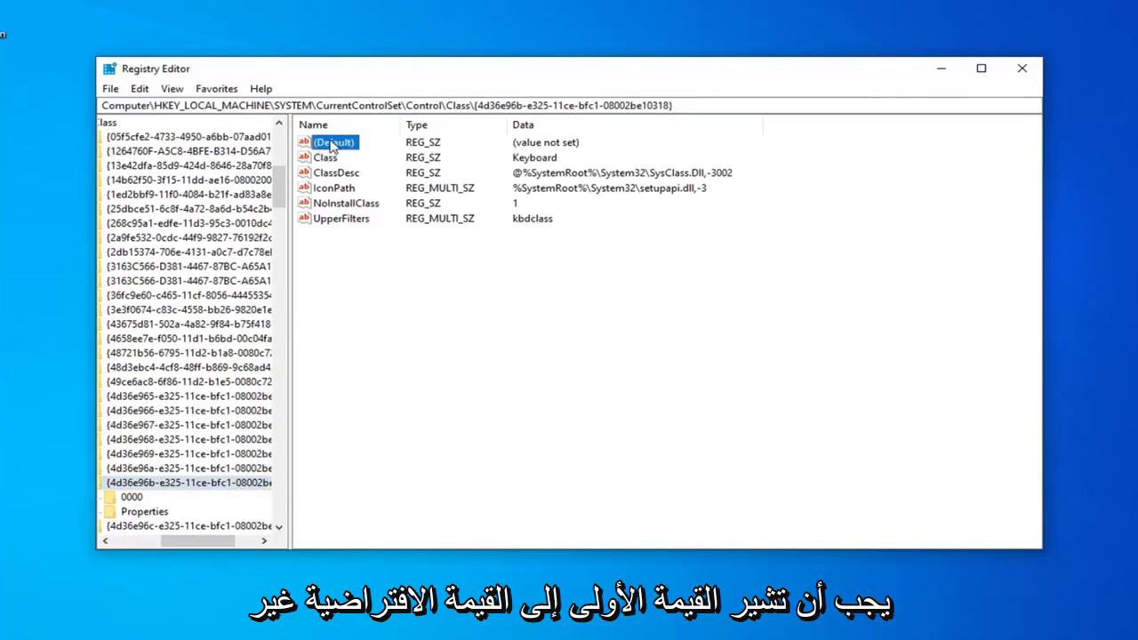
{"action": "double_click", "coordinate": [335, 145]}
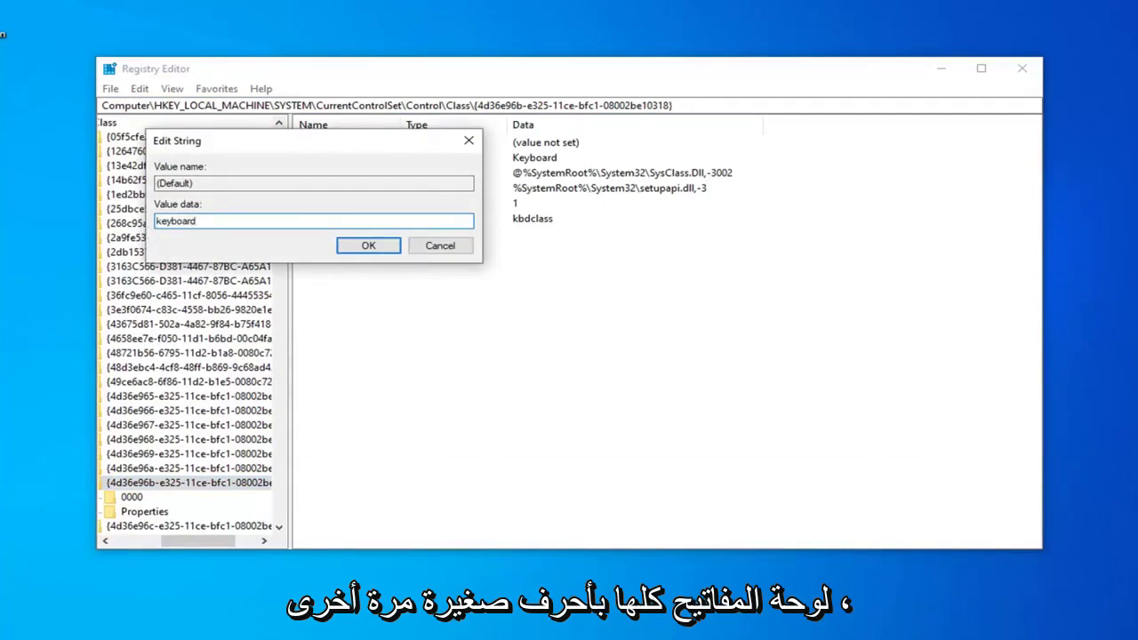
{"action": "type", "text": "keyboard"}
{"action": "left_click", "coordinate": [368, 246]}
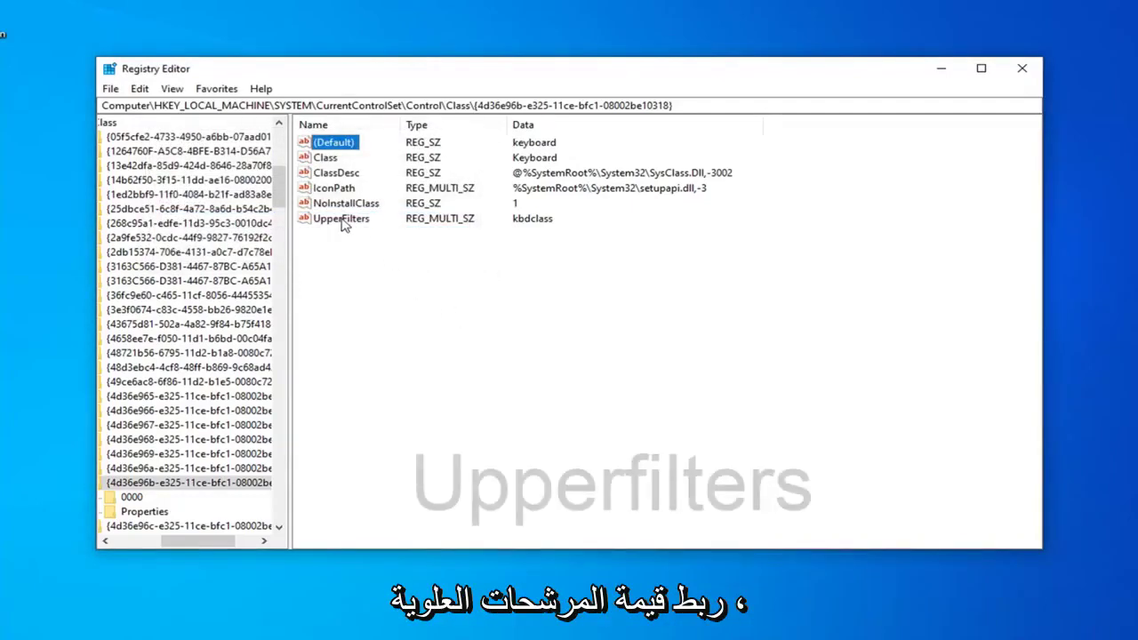
{"action": "left_click", "coordinate": [348, 220]}
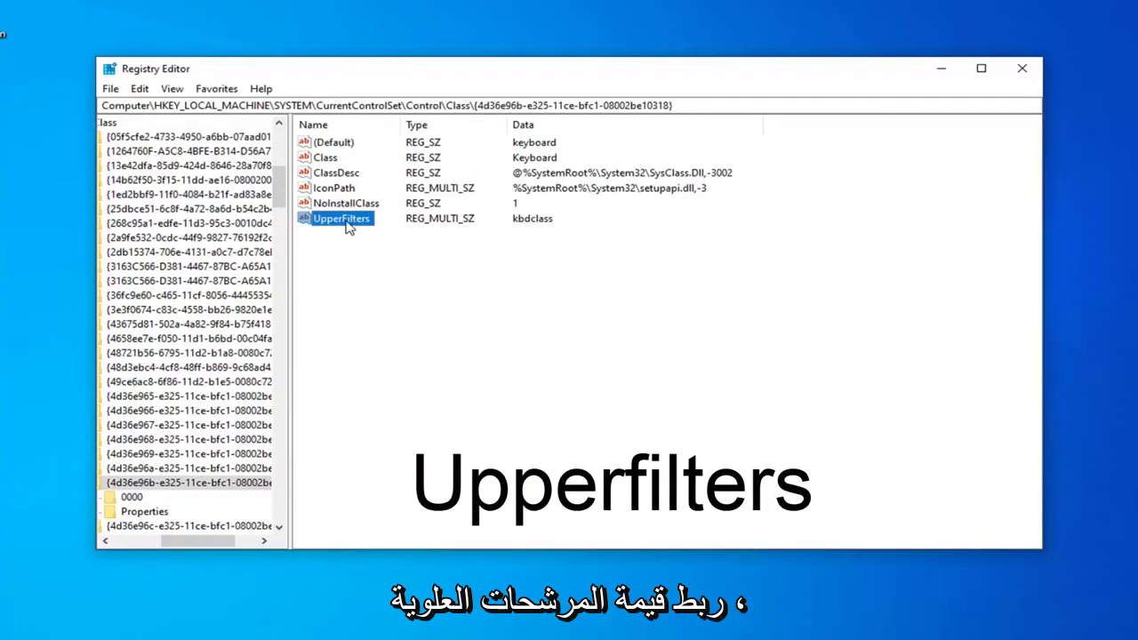
{"action": "double_click", "coordinate": [349, 220]}
{"action": "left_click", "coordinate": [193, 218]}
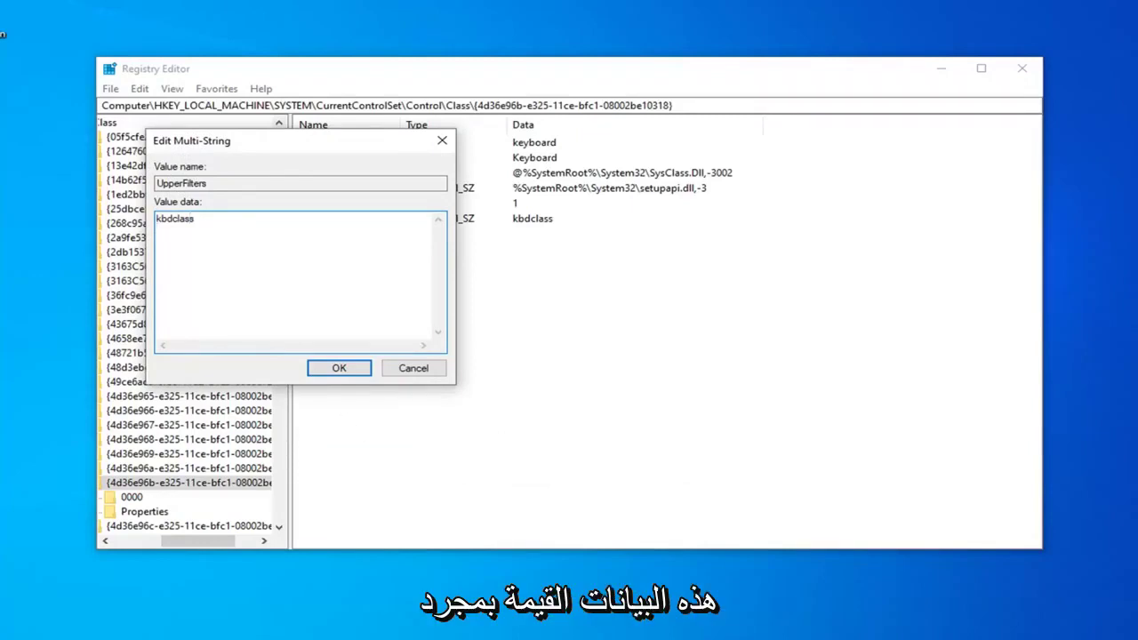
{"action": "left_click", "coordinate": [331, 370]}
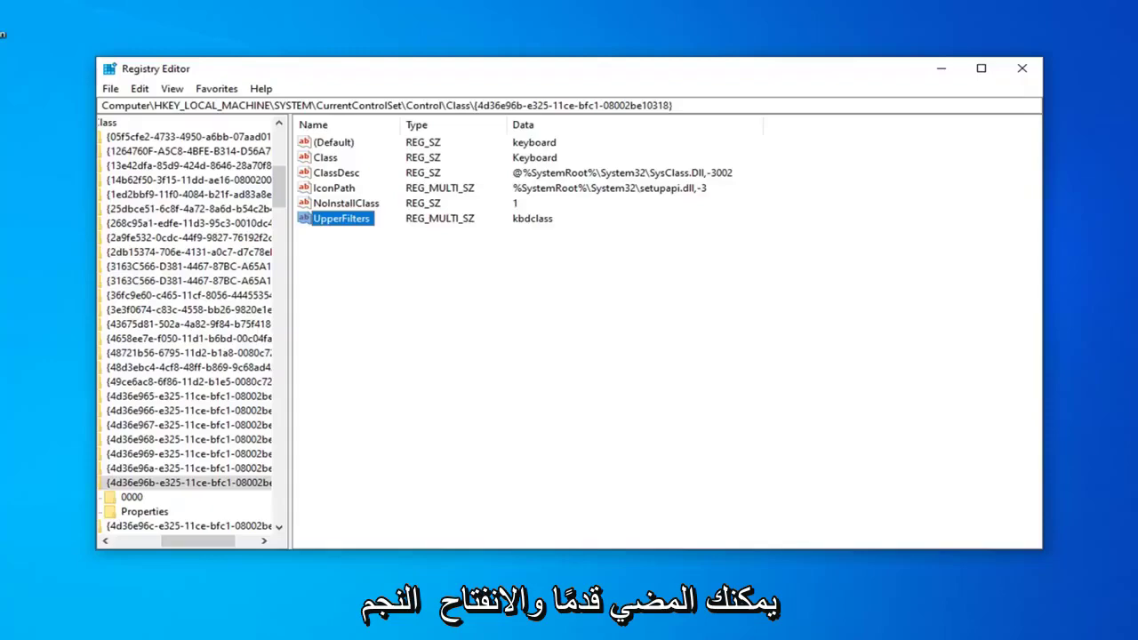
- Close Registry Editor and launch Device Manager from the Start search
{"action": "left_click", "coordinate": [1022, 68]}
{"action": "left_click", "coordinate": [11, 625]}
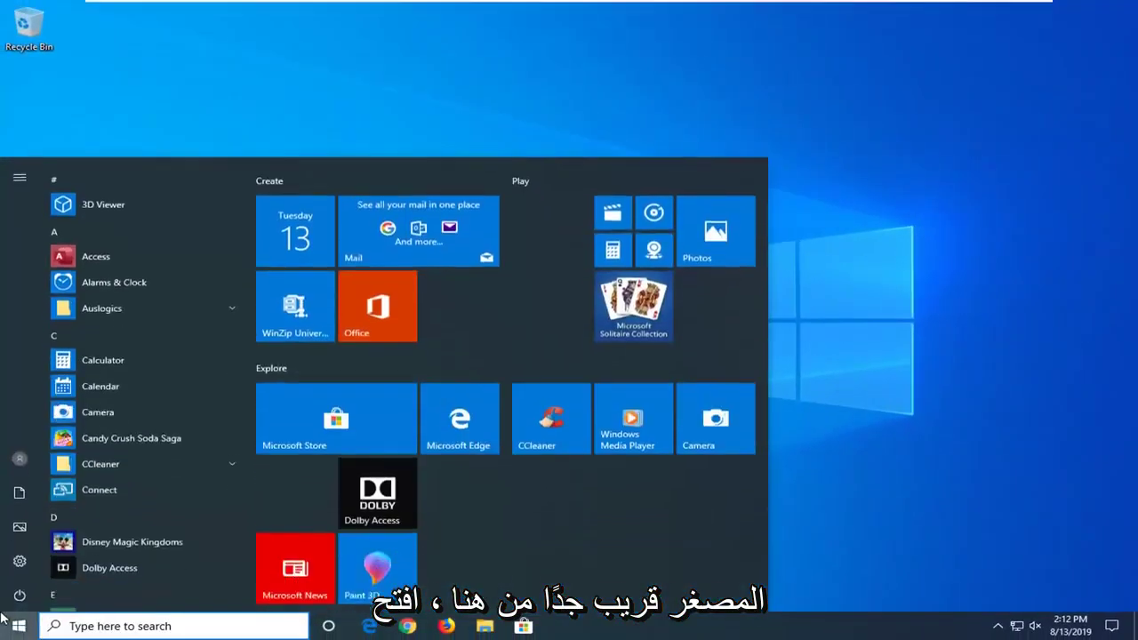
{"action": "type", "text": "device manager"}
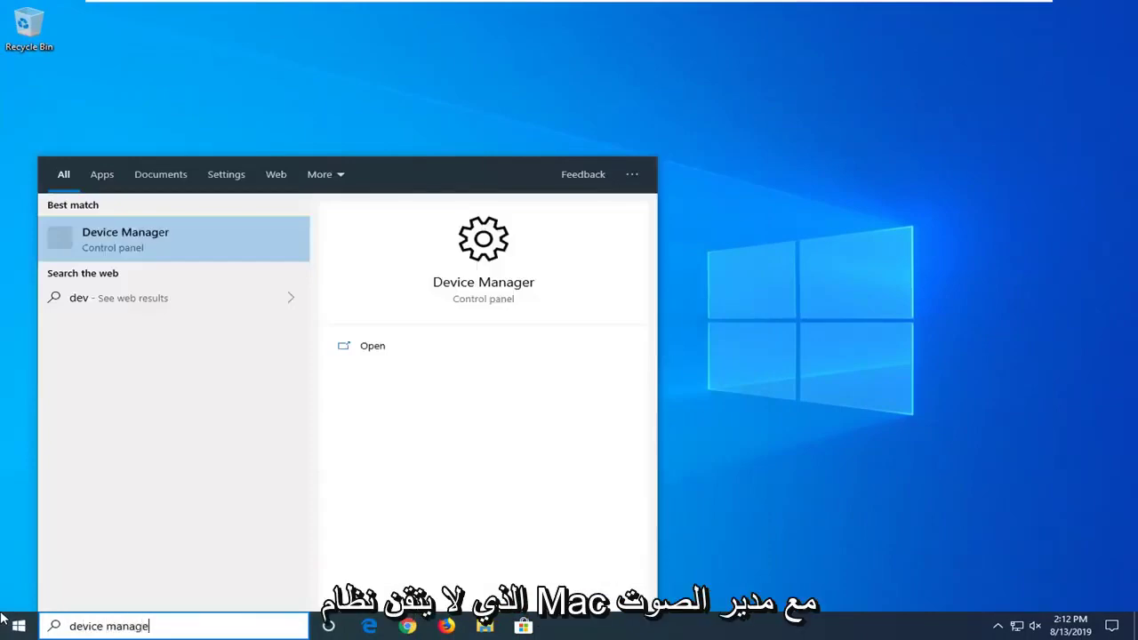
{"action": "left_click", "coordinate": [126, 233]}
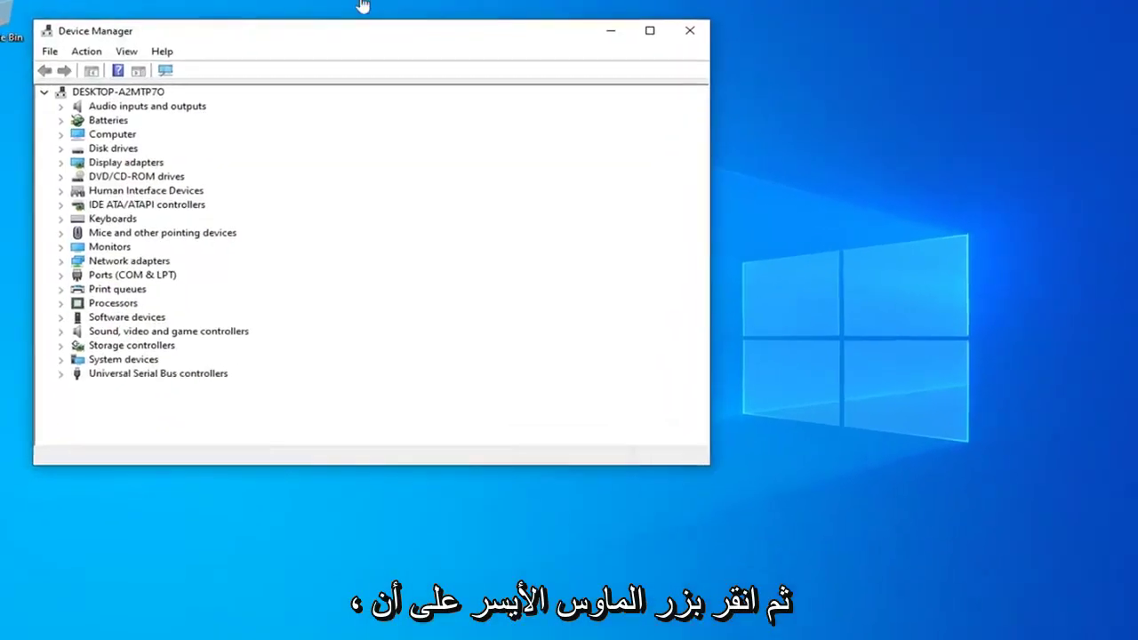
{"action": "left_click_drag", "start_coordinate": [369, 38], "coordinate": [520, 75]}
- Expand Keyboards and bring up the actions for the Standard PS/2 Keyboard device
{"action": "left_click", "coordinate": [297, 290]}
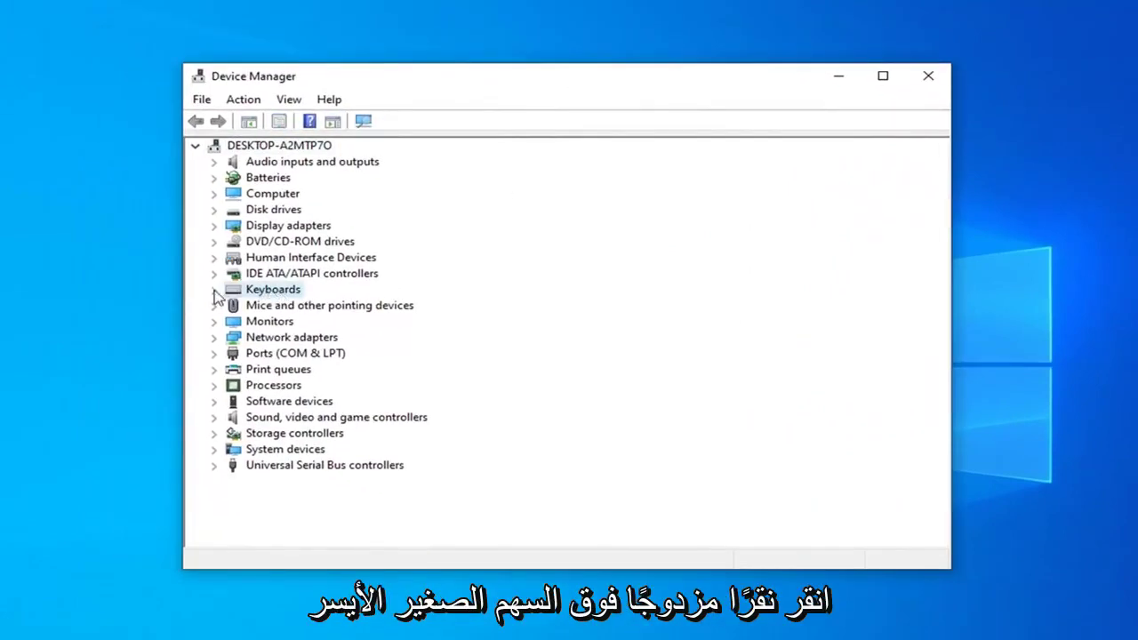
{"action": "left_click", "coordinate": [214, 290]}
{"action": "left_click", "coordinate": [290, 307]}
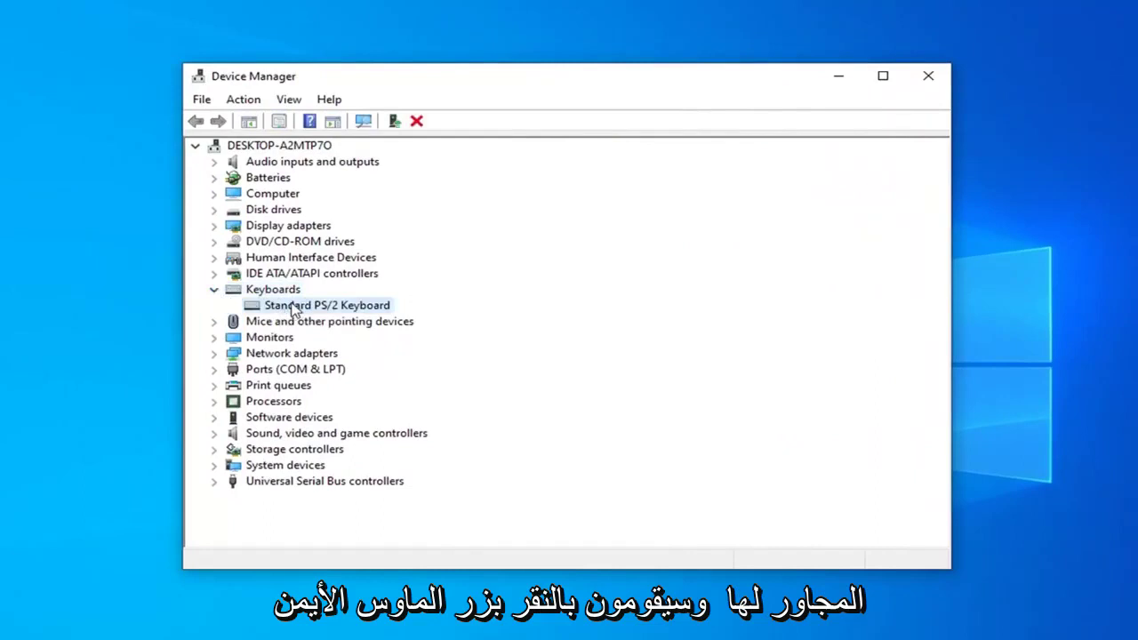
{"action": "right_click", "coordinate": [288, 310]}
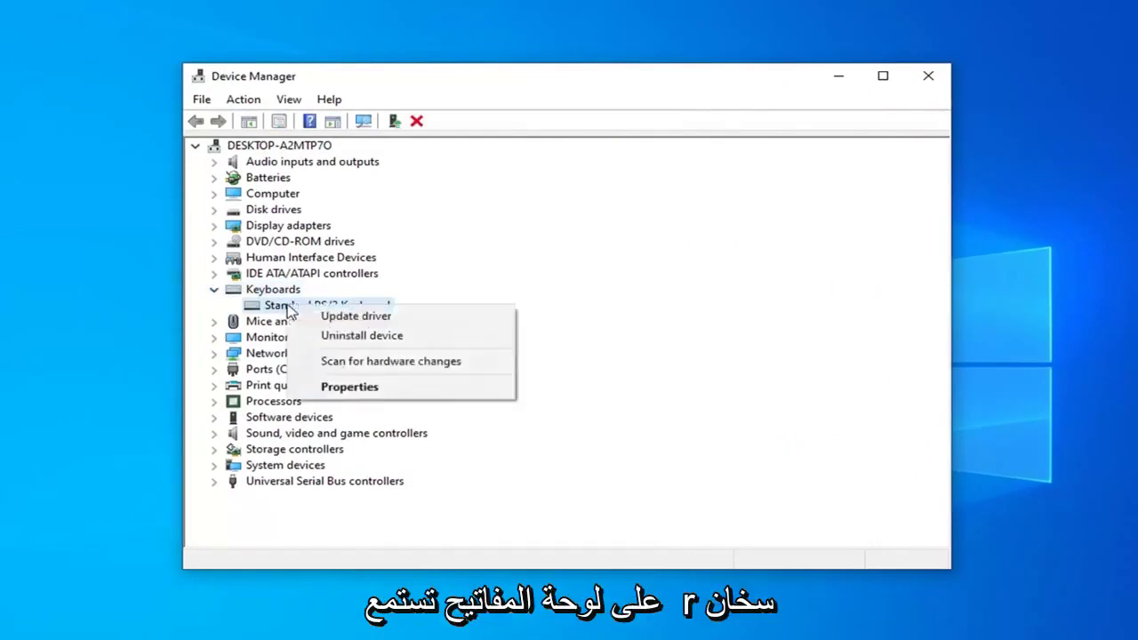
- Update the driver by picking Standard PS/2 Keyboard from the computer's installed driver list
{"action": "left_click", "coordinate": [307, 318]}
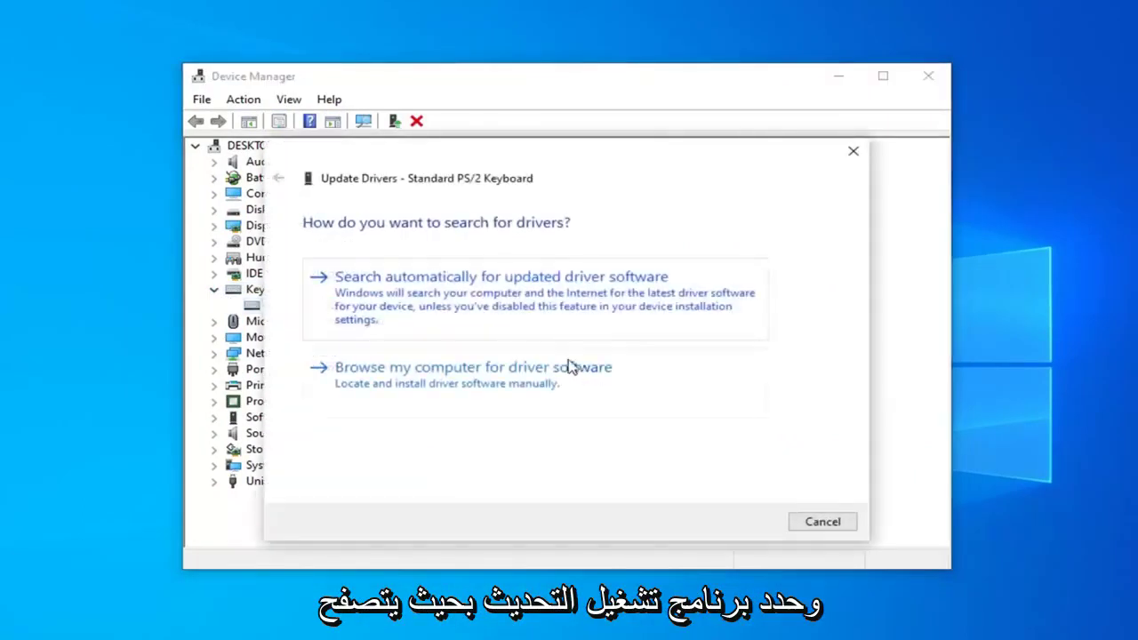
{"action": "left_click", "coordinate": [435, 382]}
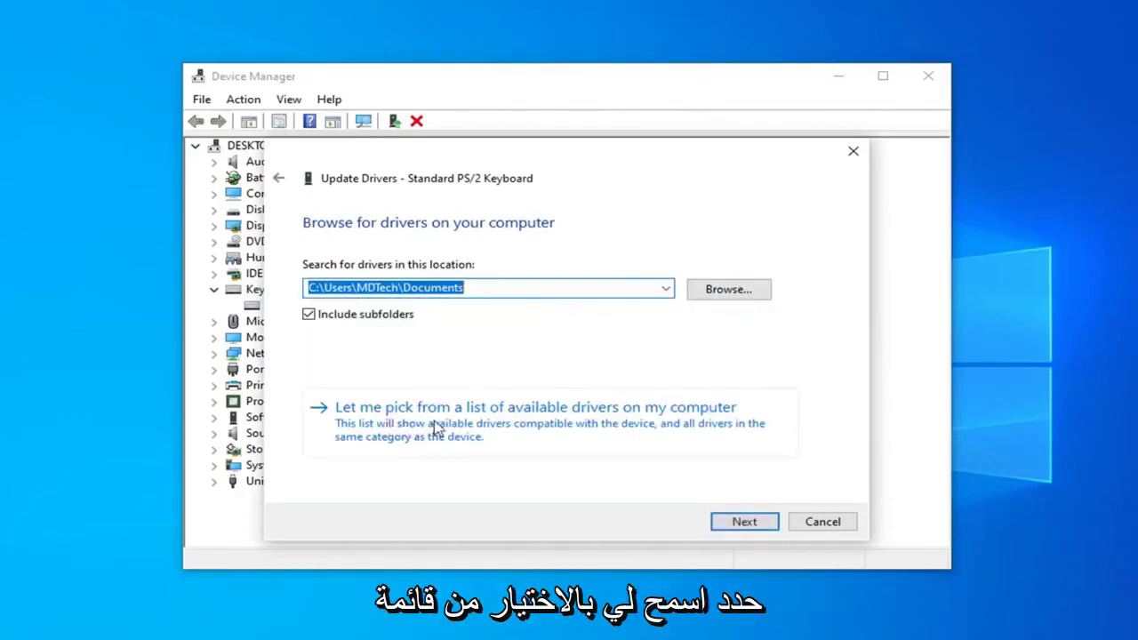
{"action": "left_click", "coordinate": [542, 425]}
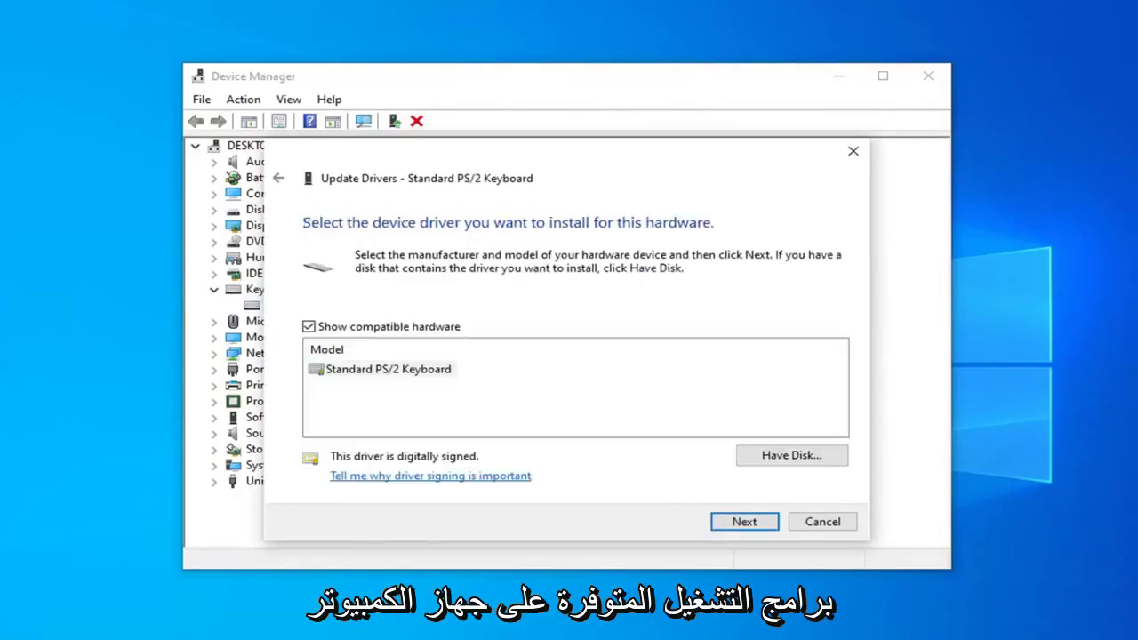
{"action": "left_click", "coordinate": [387, 372]}
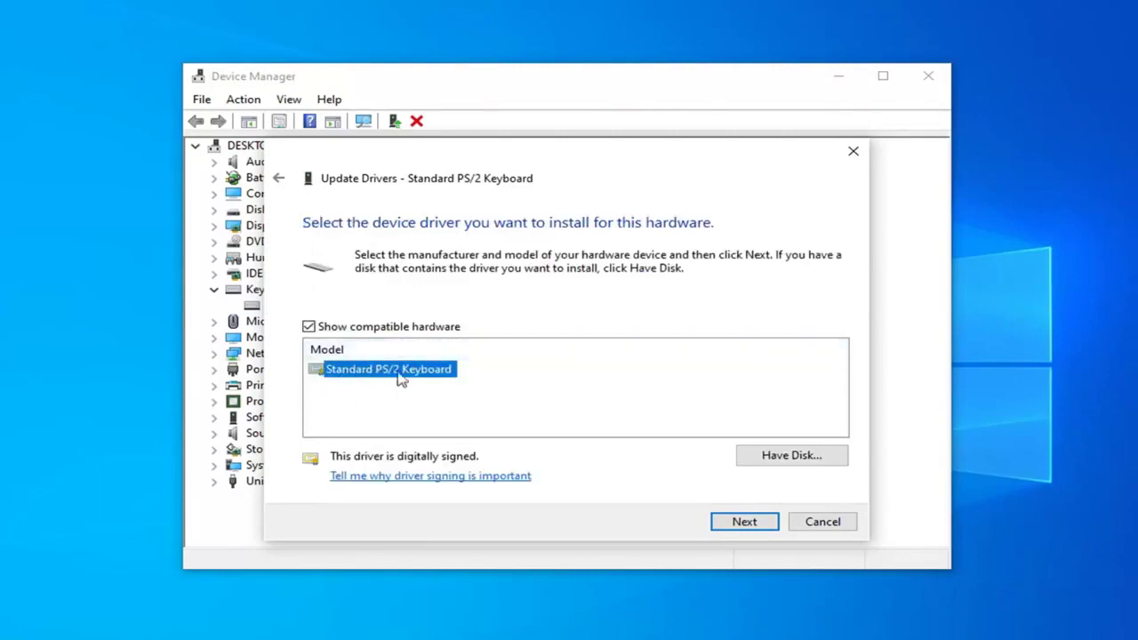
{"action": "left_click", "coordinate": [728, 524]}
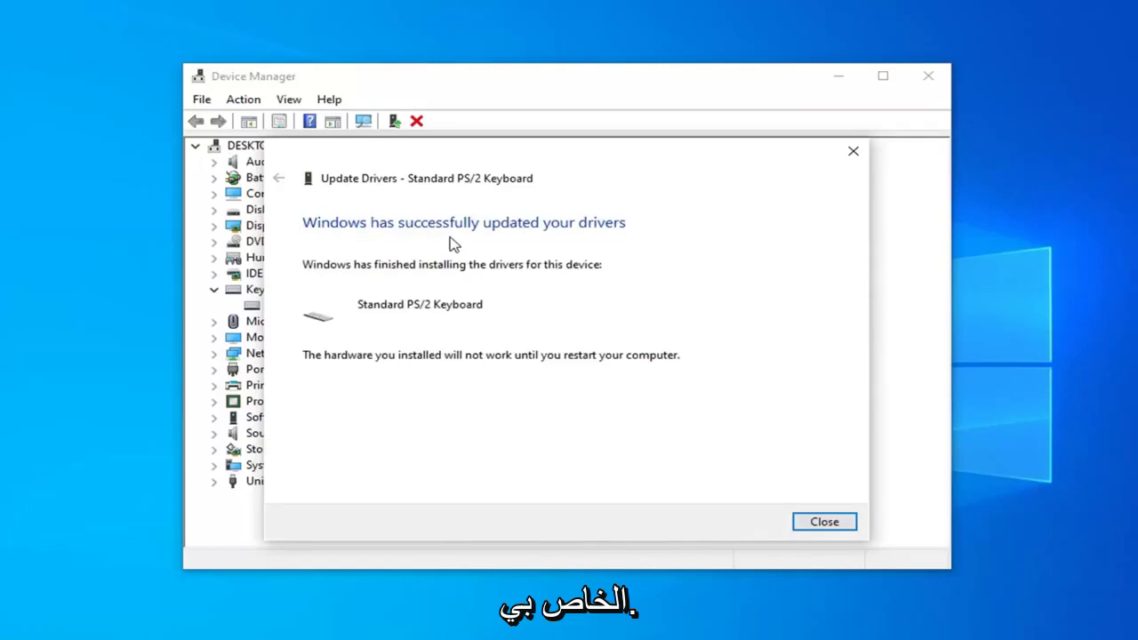
{"action": "left_click", "coordinate": [824, 525]}
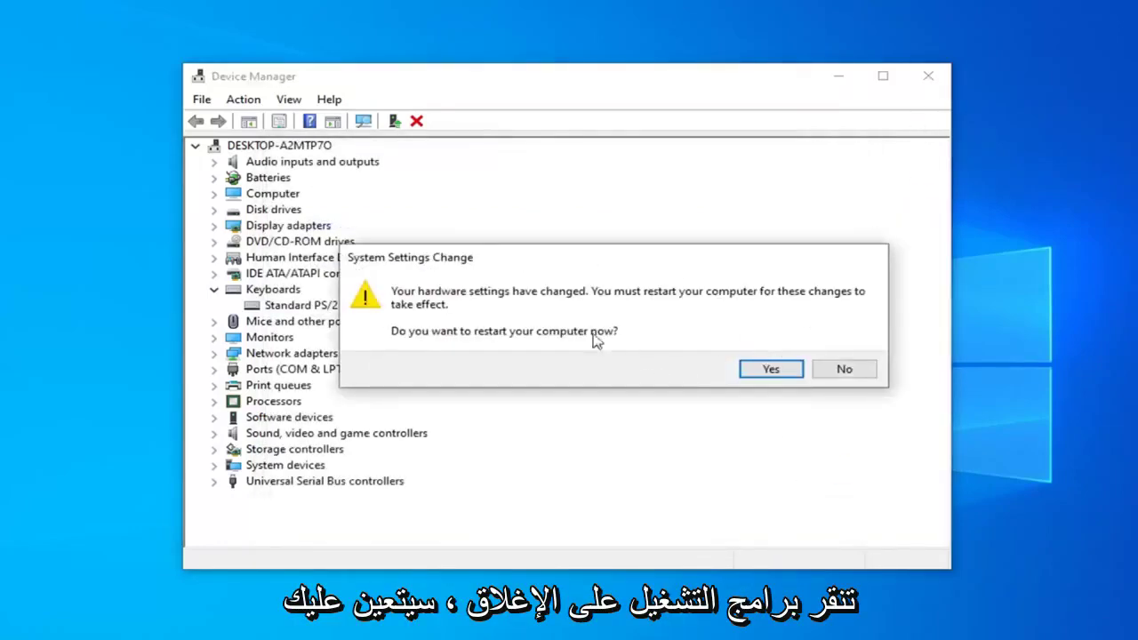